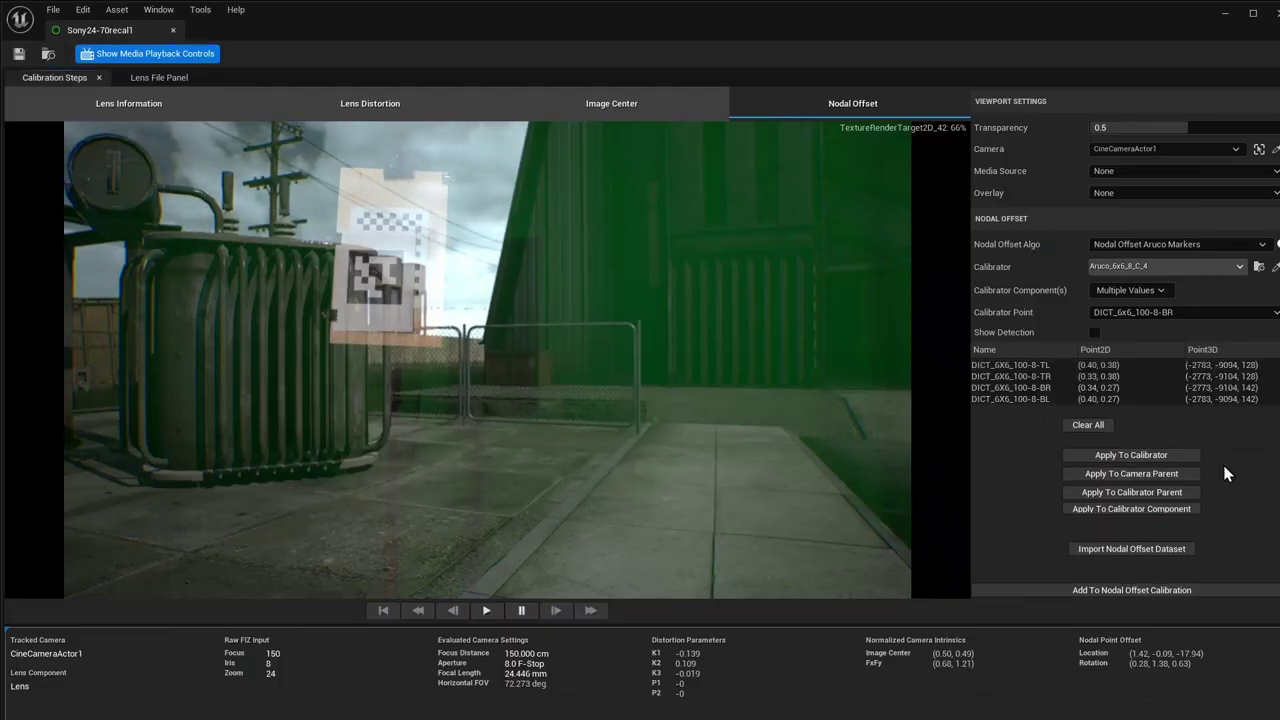
Push the computed Aruco nodal offset onto the camera's parent with Apply To Camera Parent.
{"action": "left_click", "coordinate": [1186, 475]}
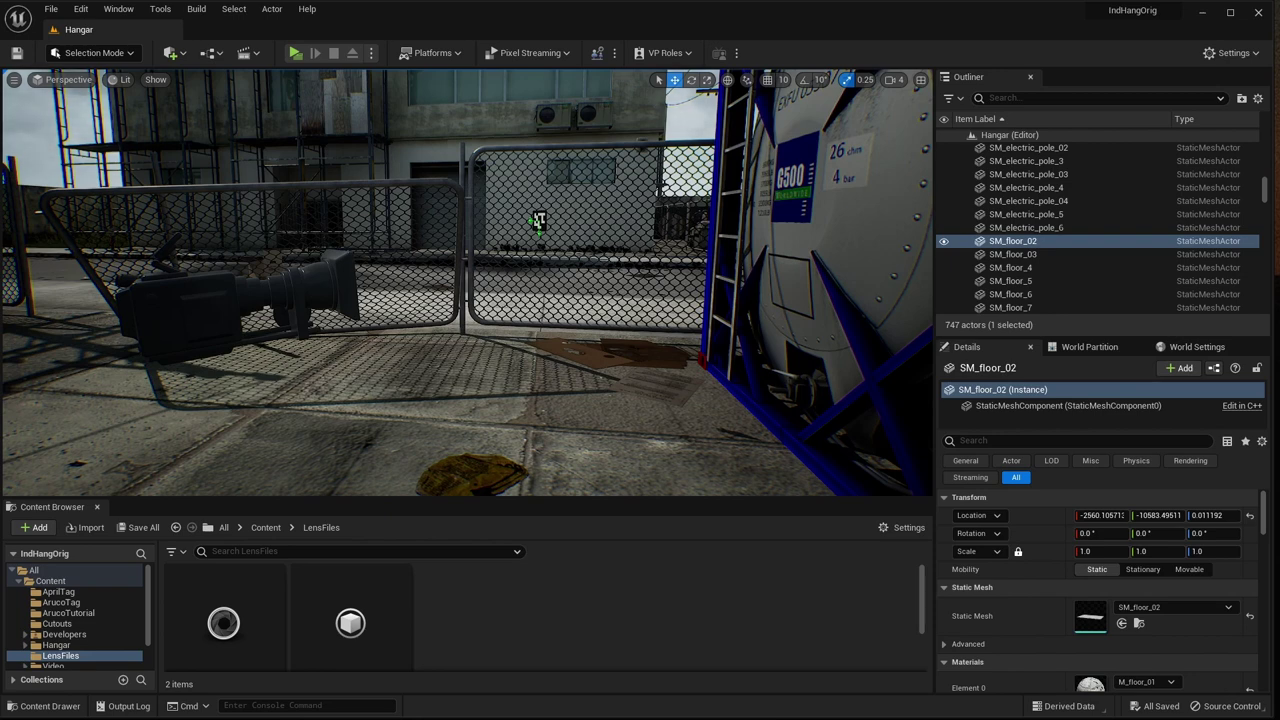
Select the Scale actor in the Studio folder and save the Hangar level.
{"action": "left_click", "coordinate": [538, 220]}
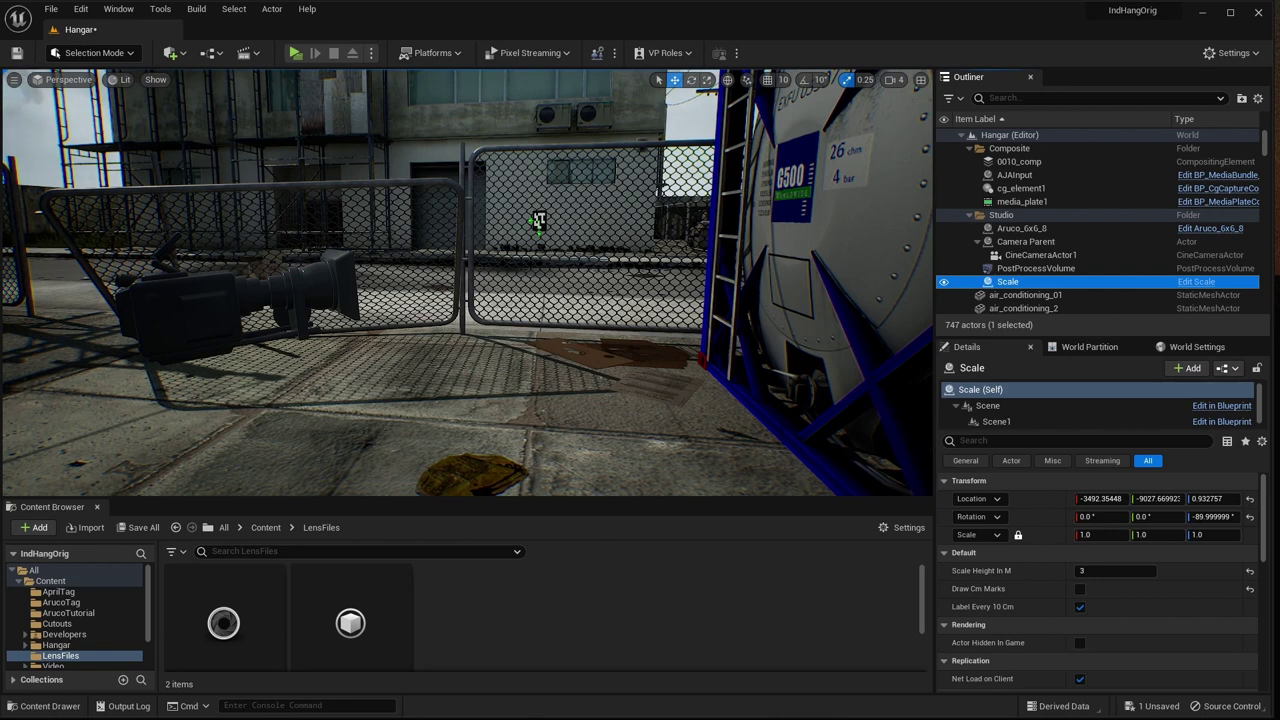
{"action": "key", "text": "Escape"}
{"action": "key", "text": "ctrl+s"}
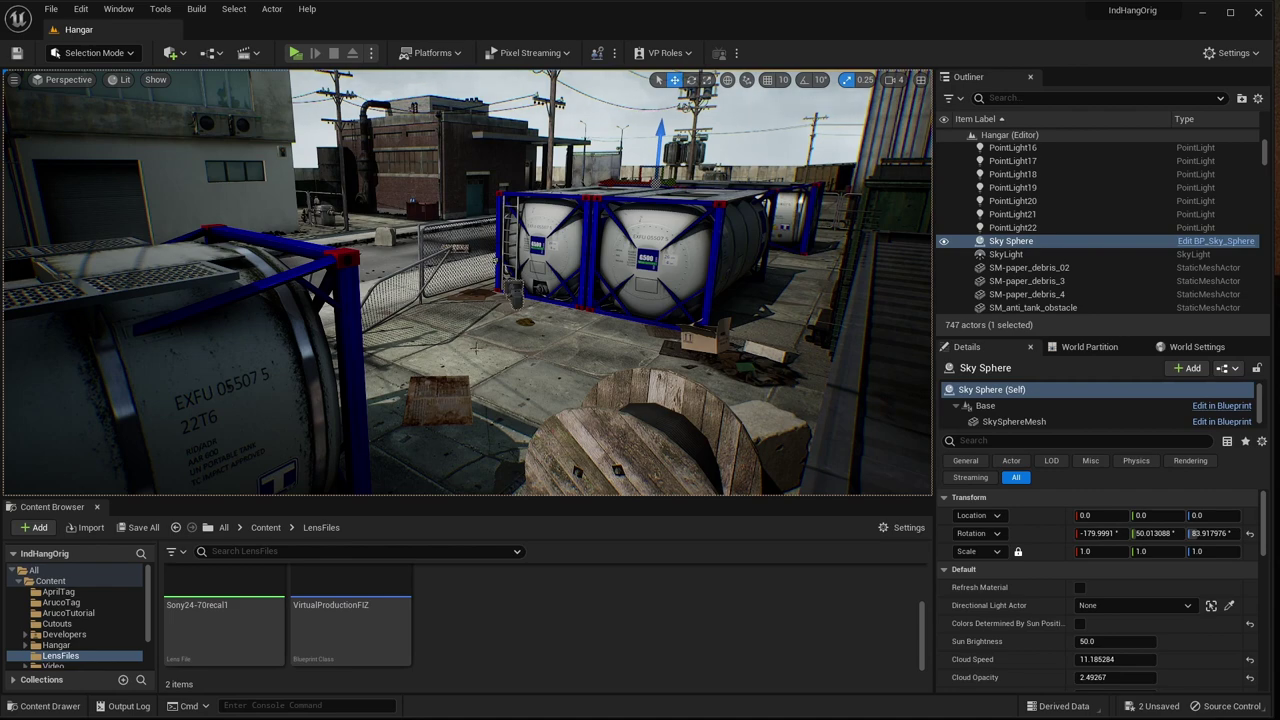
Set the CameraCalib MediaPlate's Media Source to T_AJAInput_BC to show the live studio feed.
{"action": "right_click_drag", "start_coordinate": [476, 349], "coordinate": [516, 390]}
{"action": "scroll", "coordinate": [544, 353], "scroll_direction": "up", "scroll_amount": 3}
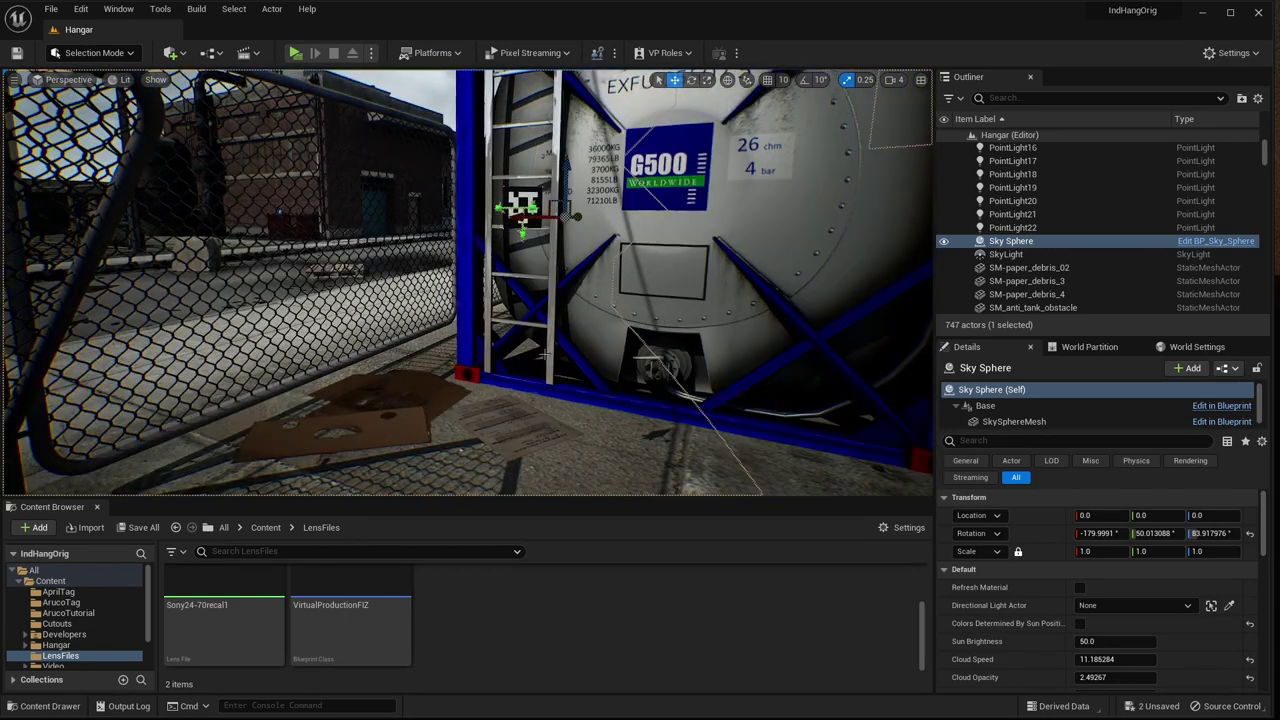
{"action": "left_click", "coordinate": [239, 622]}
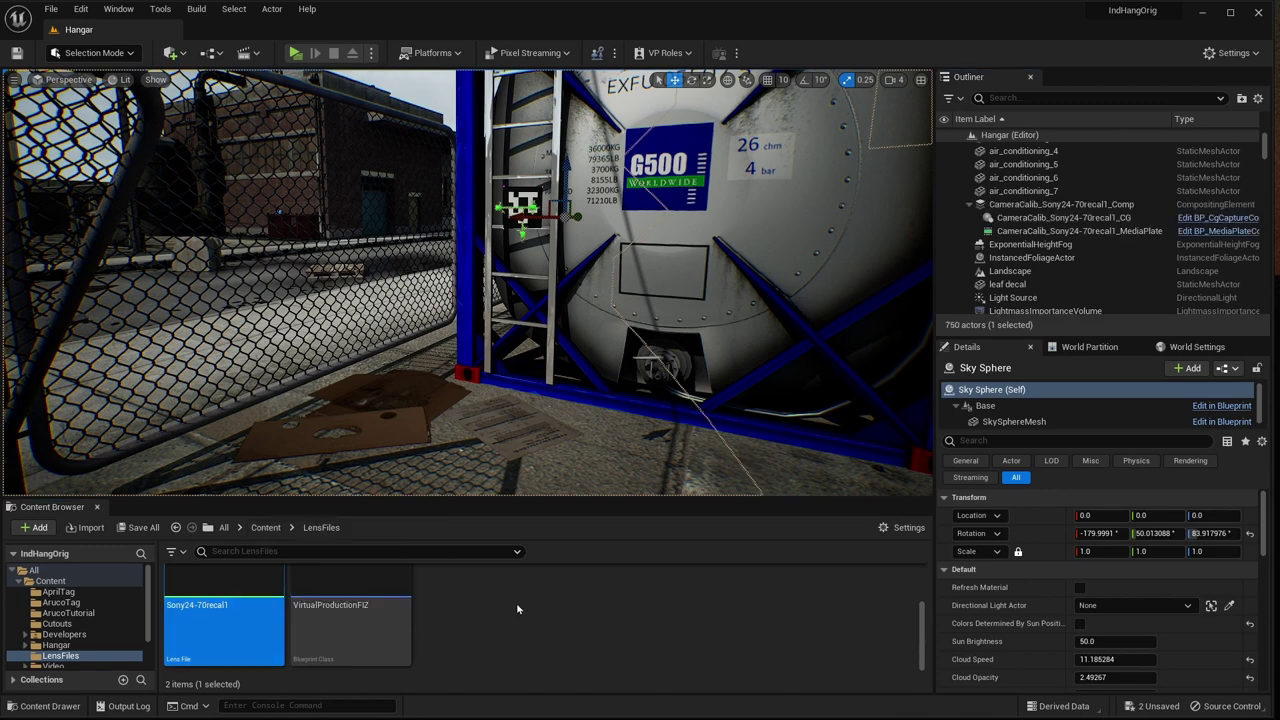
{"action": "left_click", "coordinate": [1013, 232]}
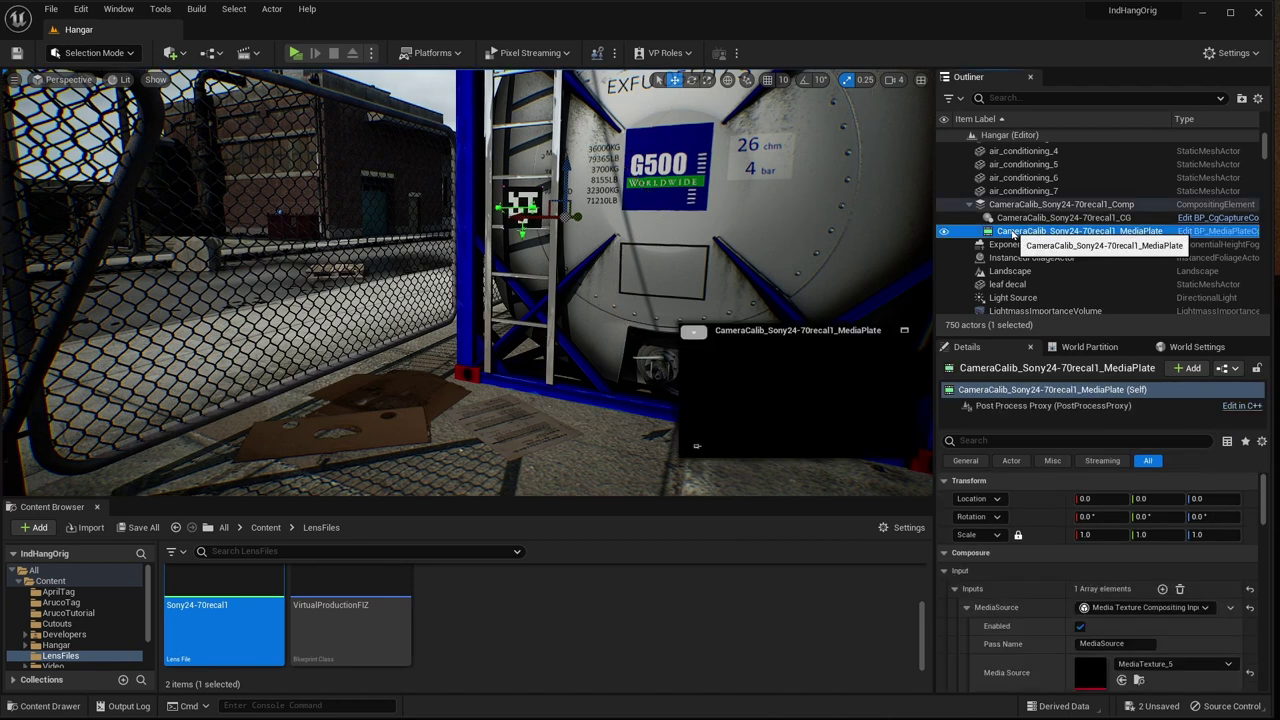
{"action": "scroll", "coordinate": [1120, 645], "scroll_direction": "down", "scroll_amount": 1}
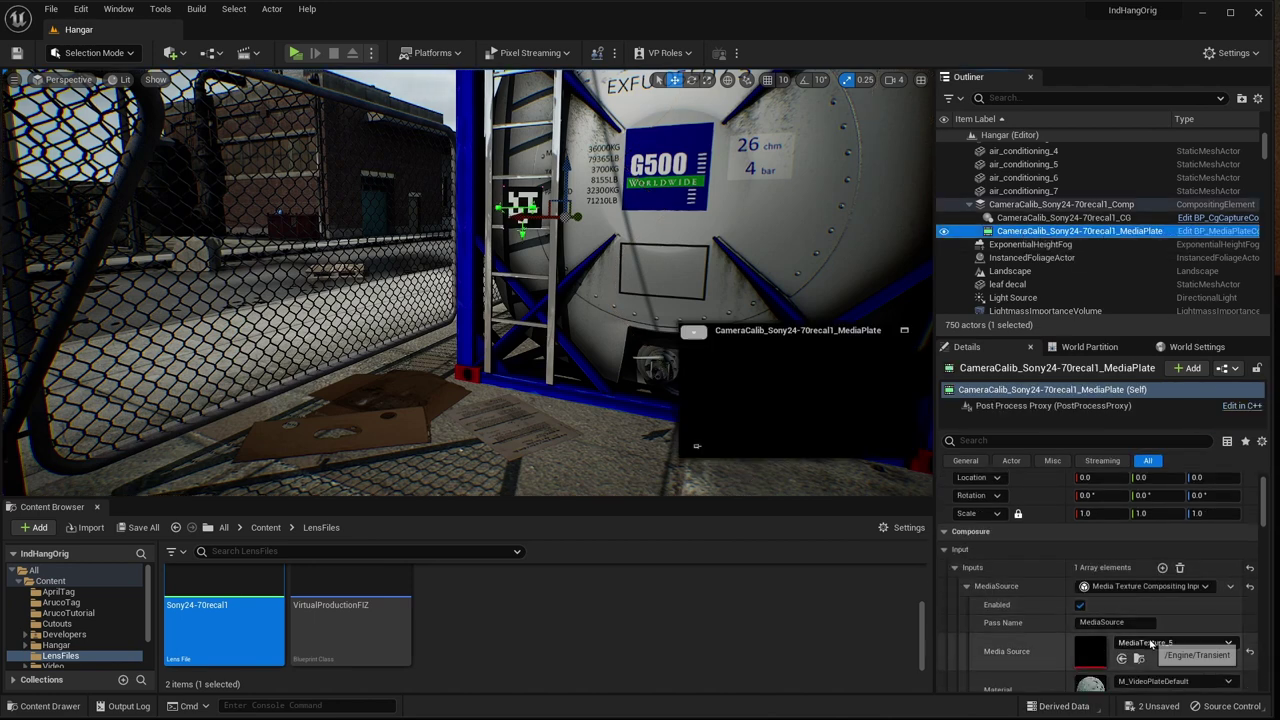
{"action": "left_click", "coordinate": [1151, 643]}
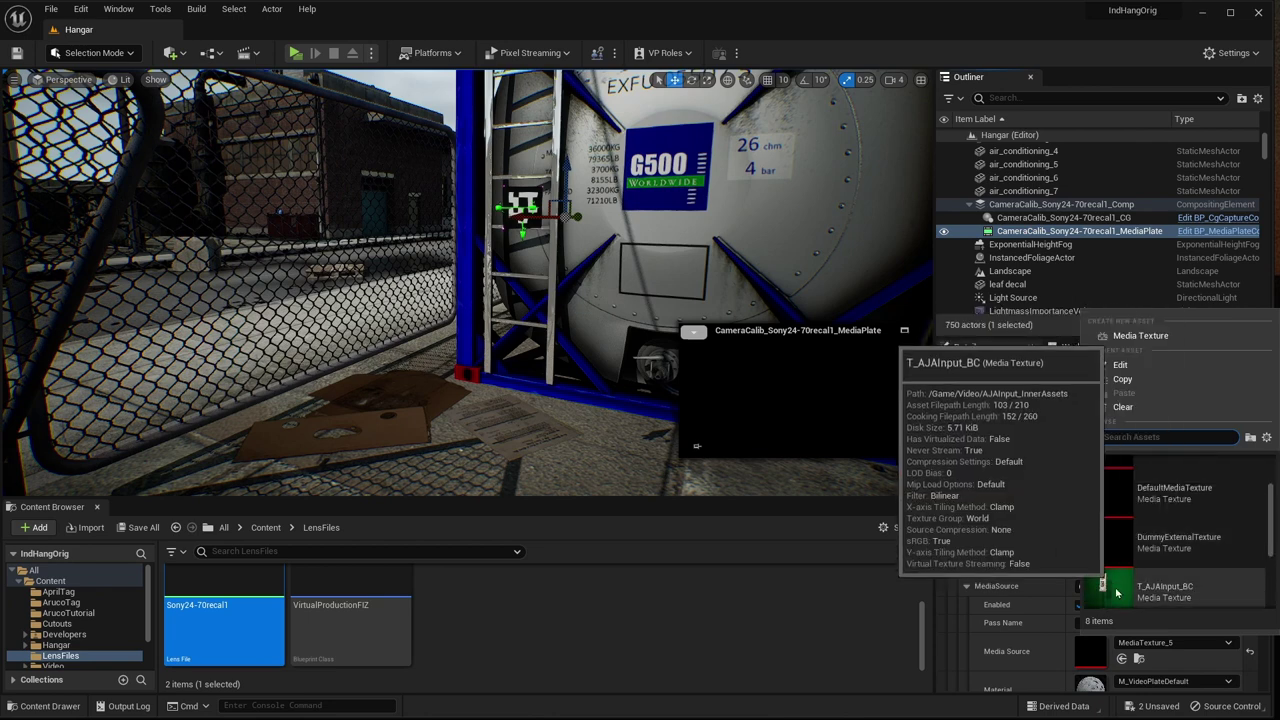
{"action": "left_click", "coordinate": [1117, 592]}
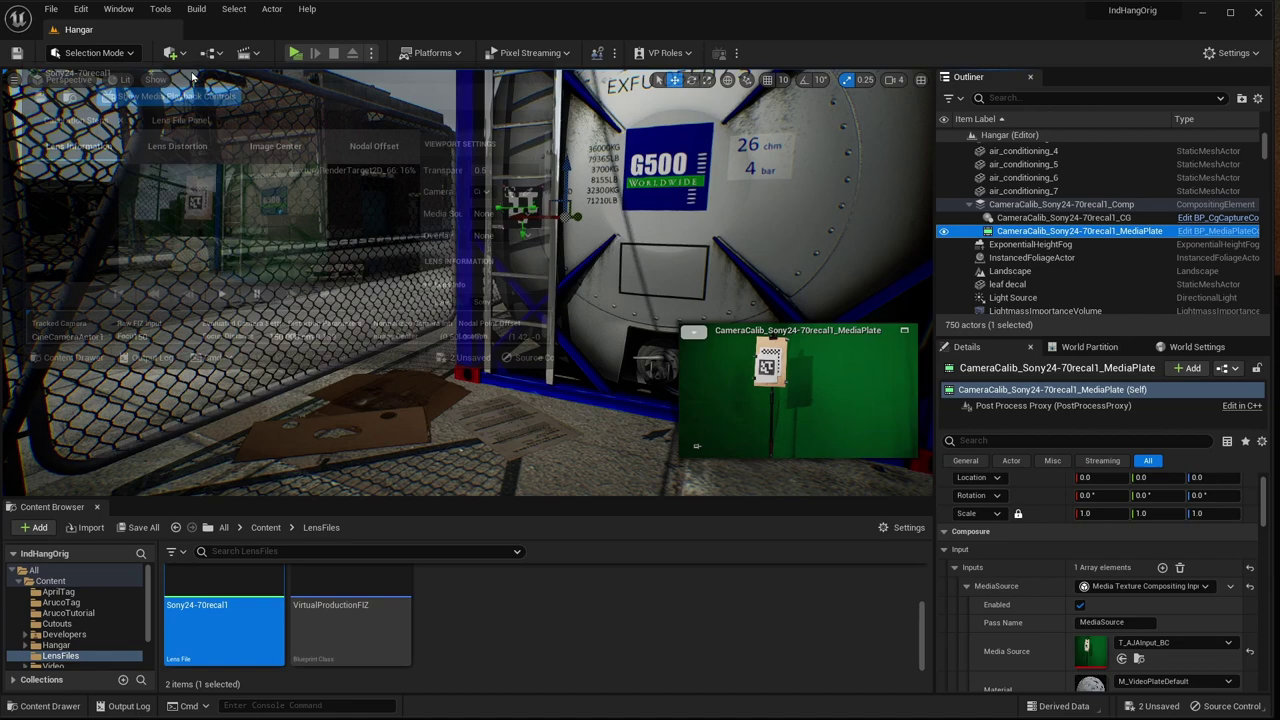
Open the Sony24-70recal1 lens file at Lens Distortion with overlay transparency 0.6.
{"action": "double_click", "coordinate": [224, 625]}
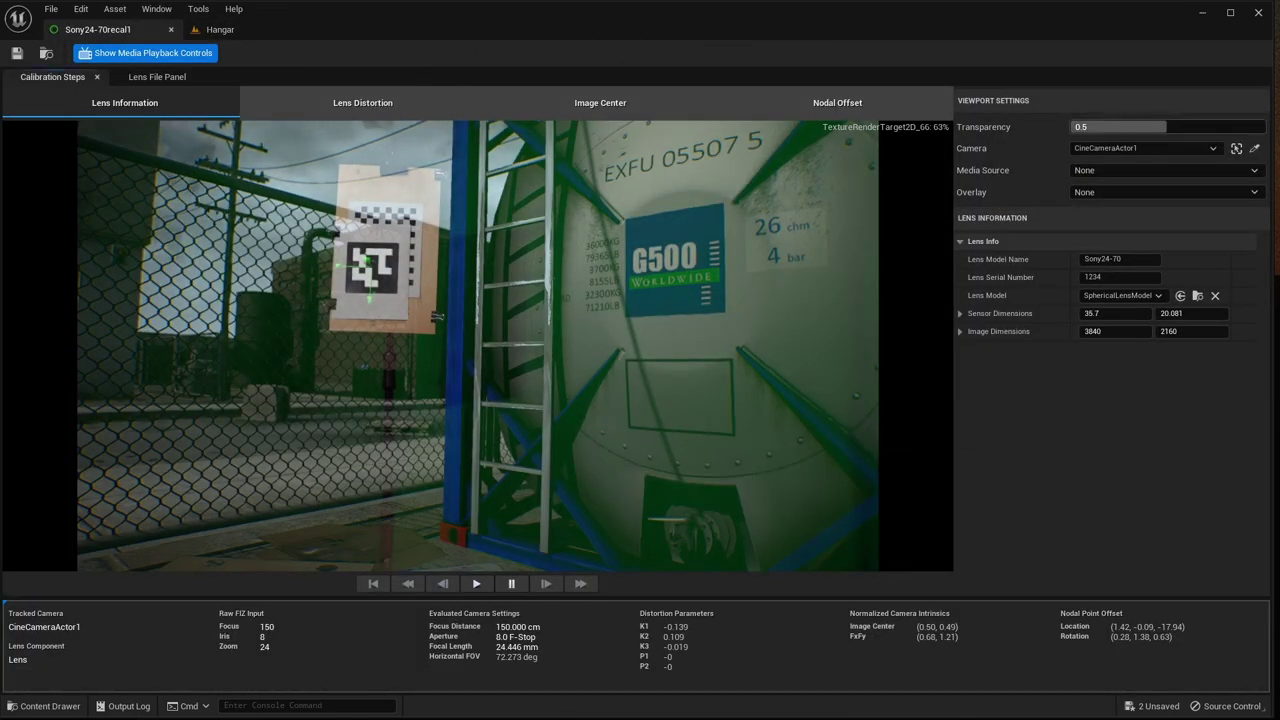
{"action": "left_click_drag", "start_coordinate": [1162, 127], "coordinate": [1245, 127]}
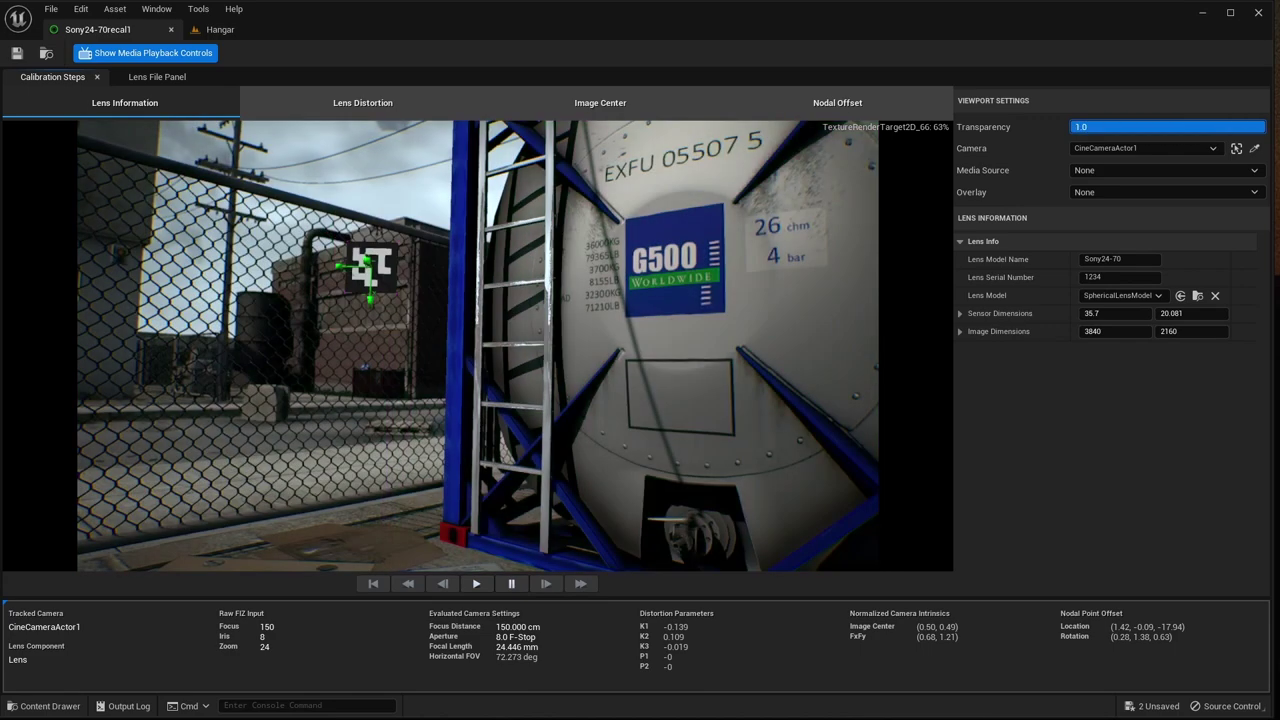
{"action": "left_click", "coordinate": [362, 102]}
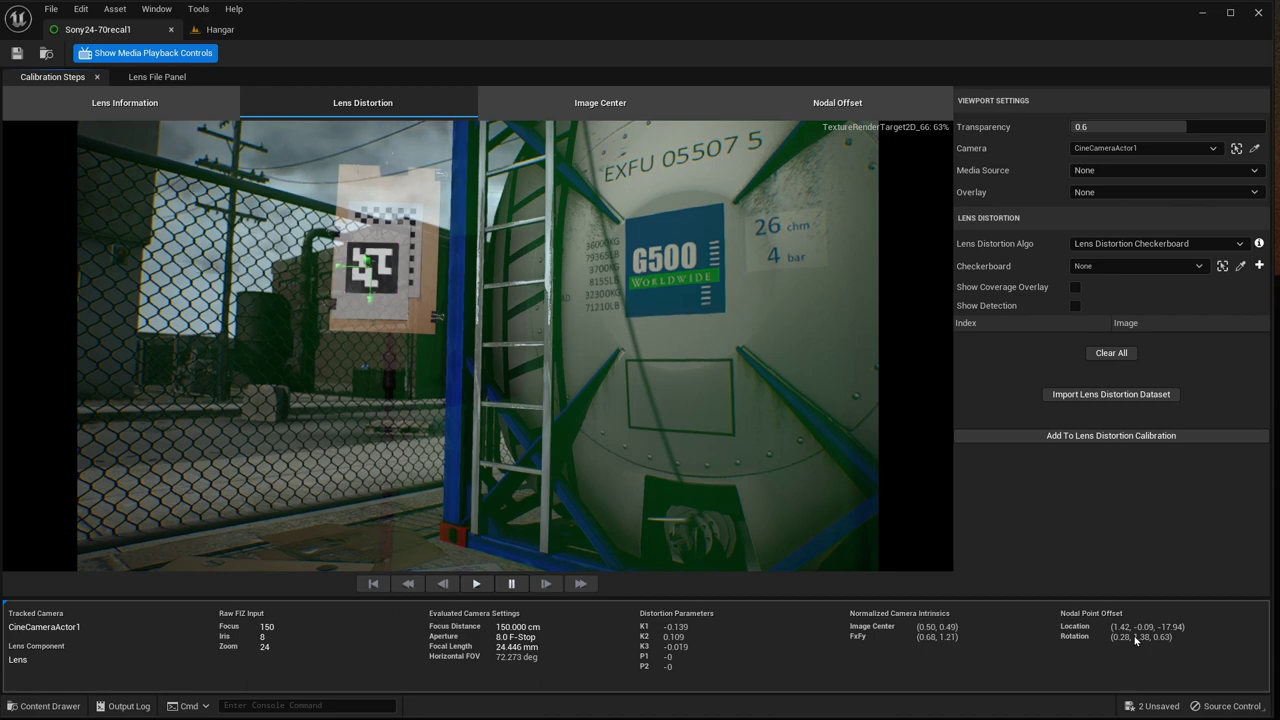
Add a Sony24-70recal1 lens data point with nodal offset location and rotation left at zero.
{"action": "left_click", "coordinate": [141, 80]}
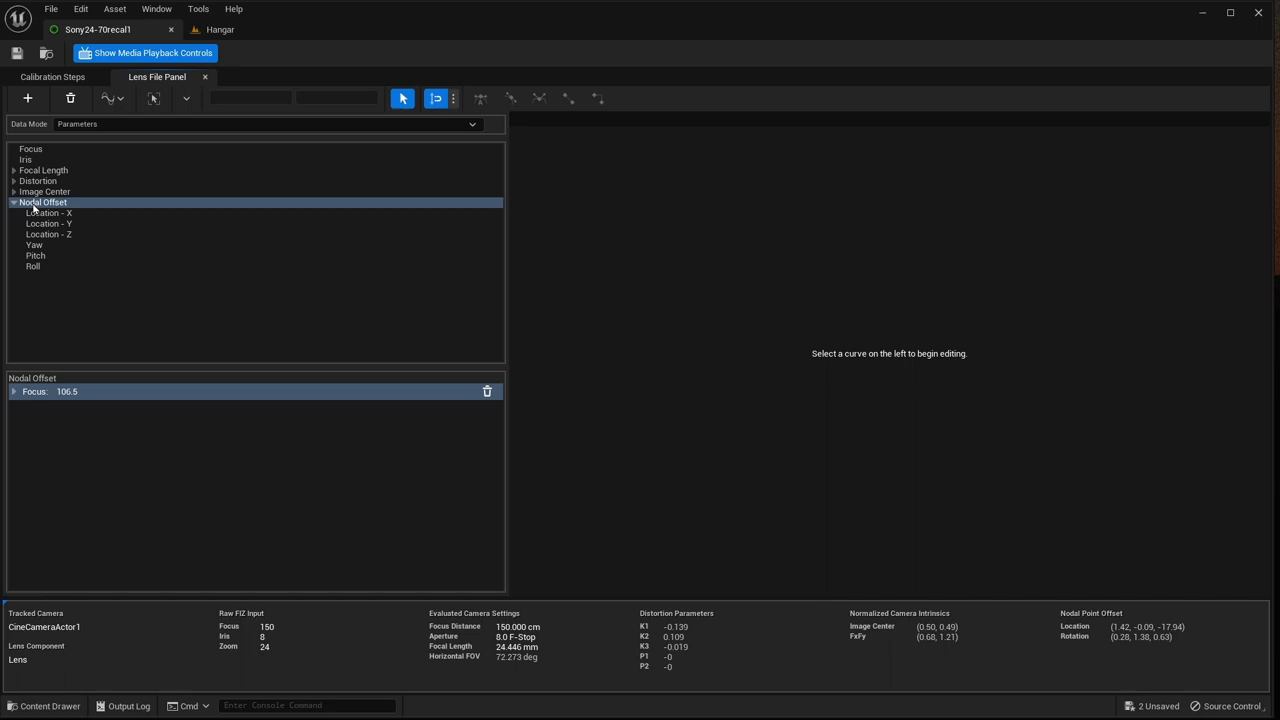
{"action": "left_click", "coordinate": [28, 98]}
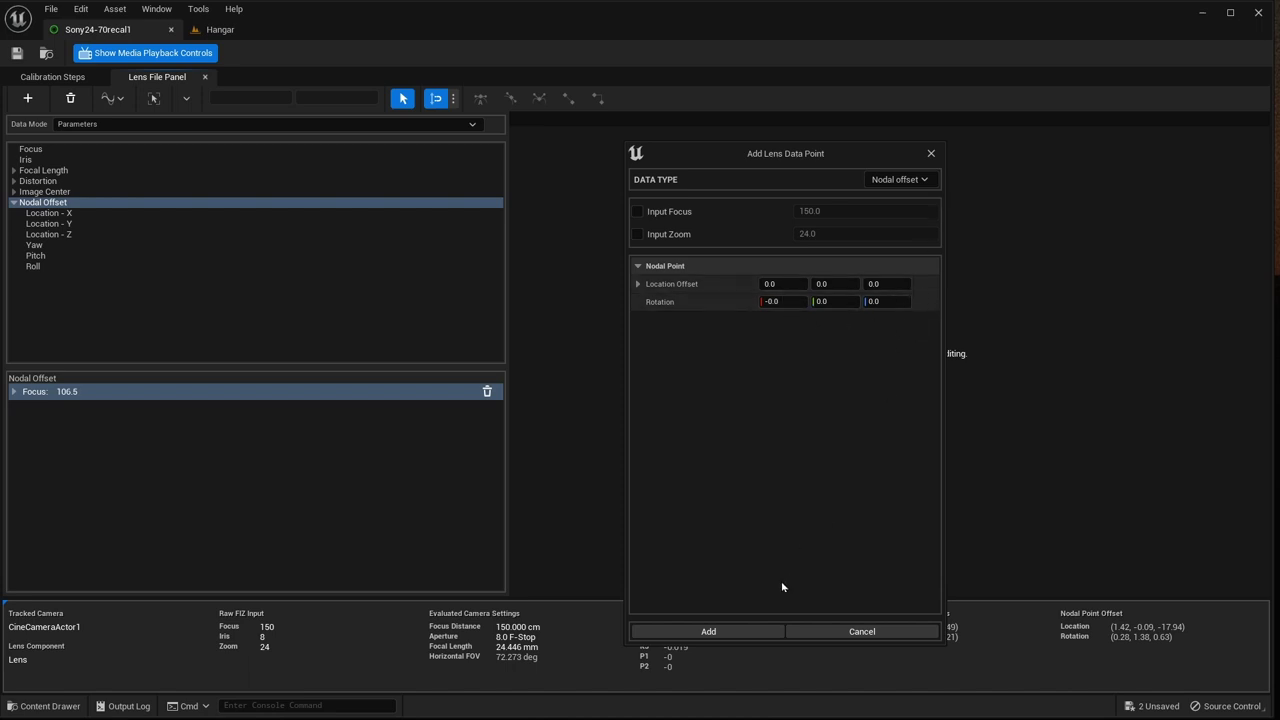
{"action": "left_click", "coordinate": [708, 631]}
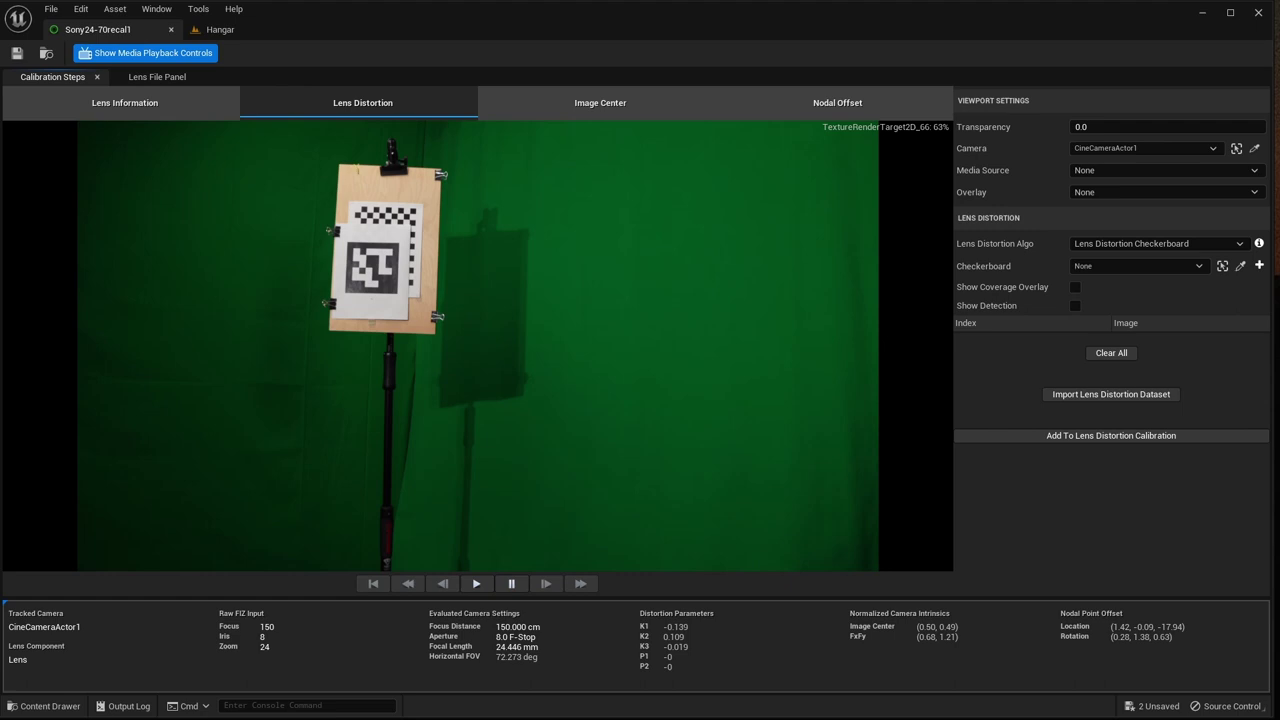
Set viewport transparency to 1.0, then blend CG and live feed at 0.5.
{"action": "type", "text": "1"}
{"action": "key", "text": "Return"}
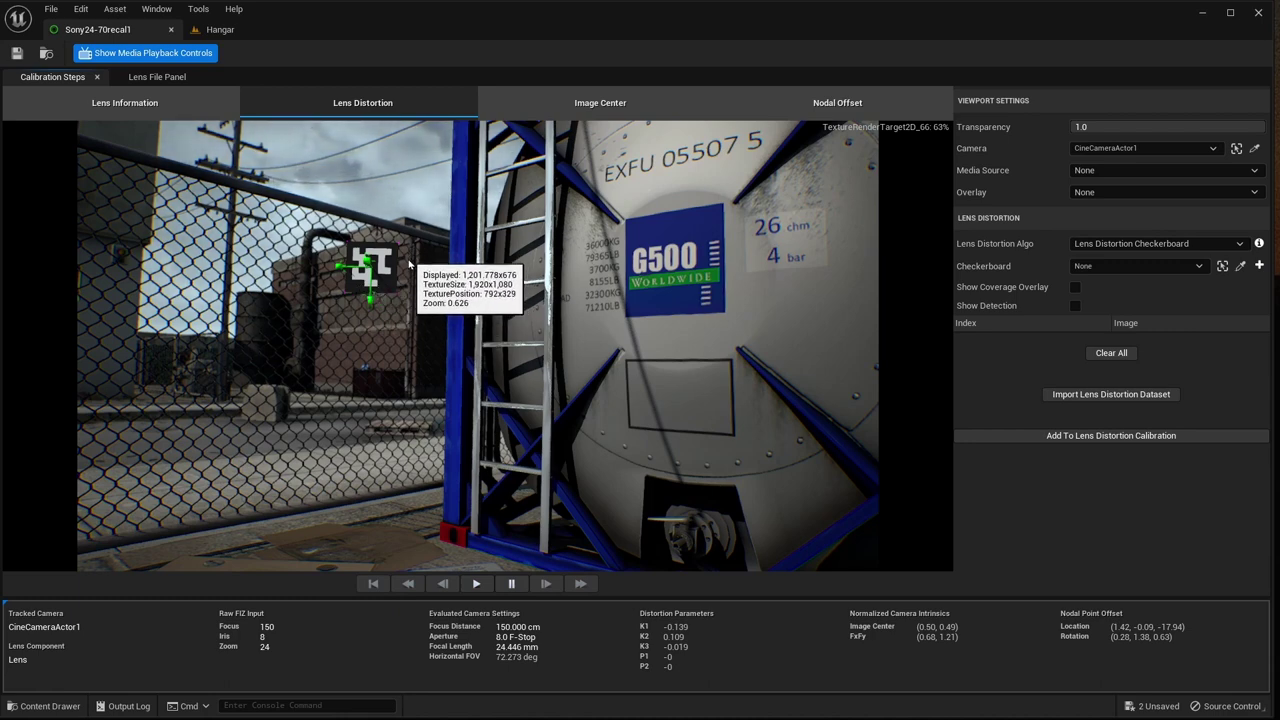
{"action": "left_click_drag", "start_coordinate": [1120, 127], "coordinate": [1165, 127]}
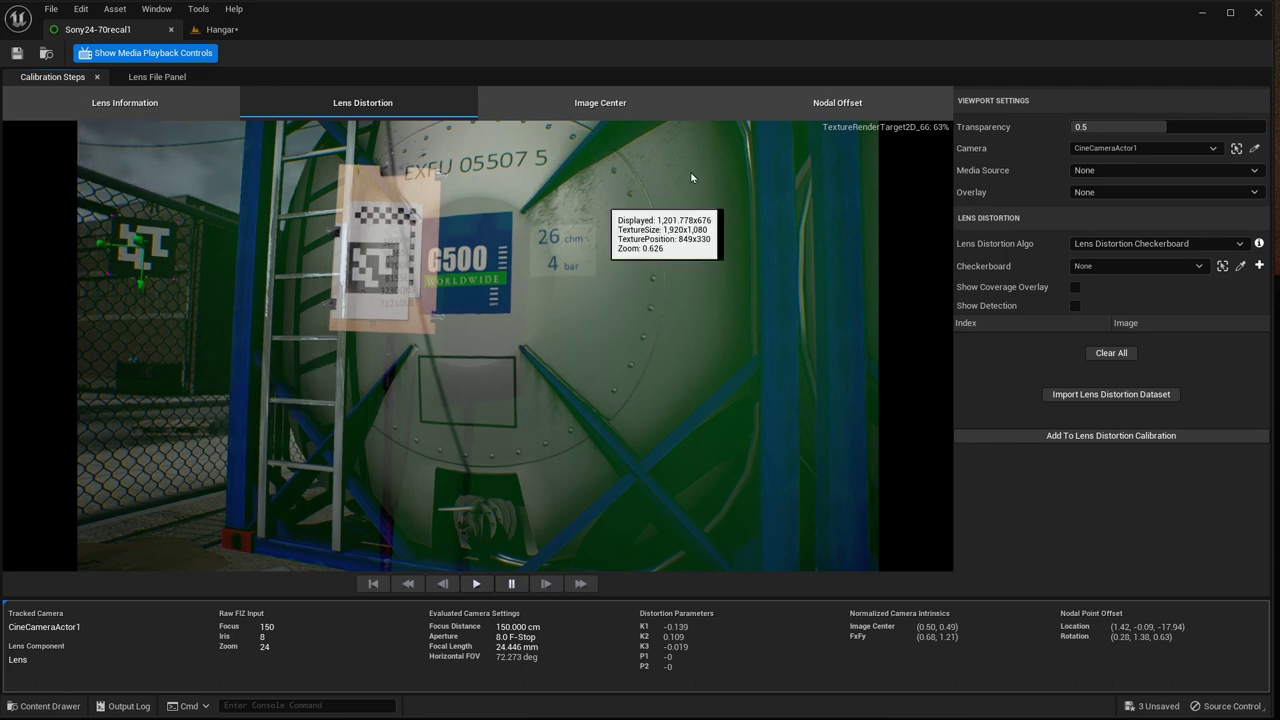
Use Nodal Offset Aruco Markers, capture the marker's four corners, and apply the offset to the camera parent.
{"action": "left_click", "coordinate": [828, 103]}
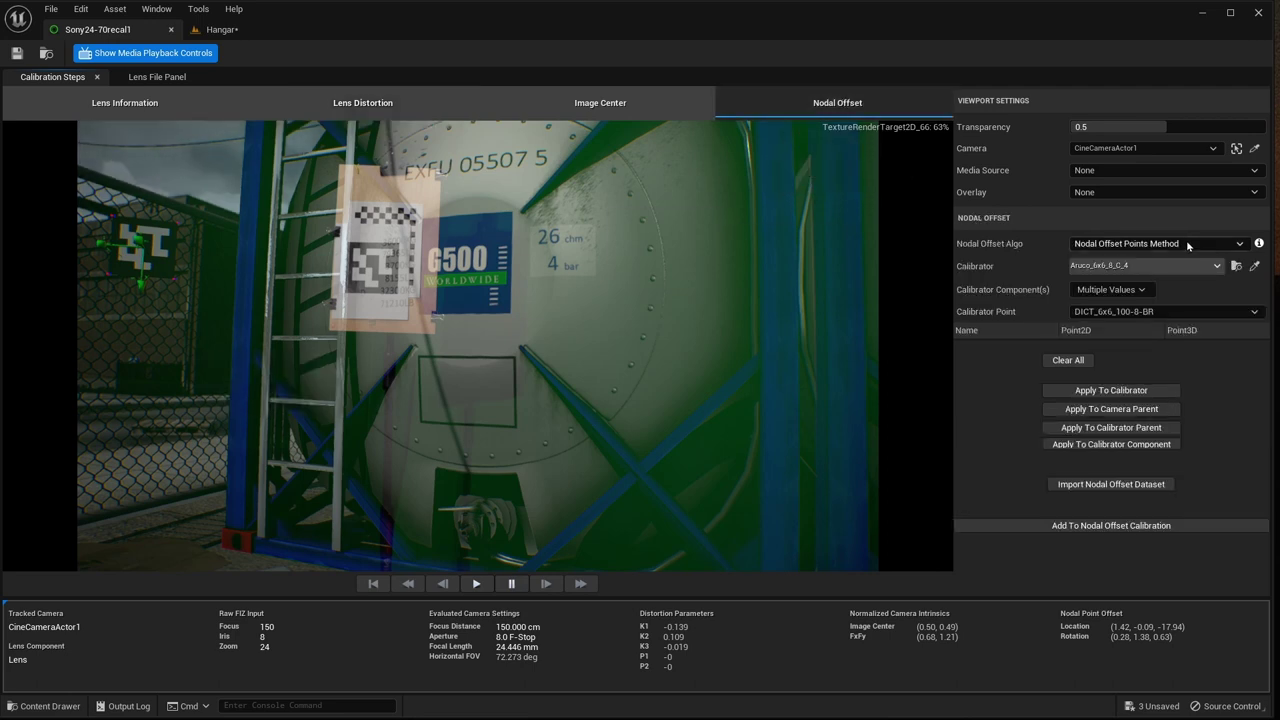
{"action": "left_click", "coordinate": [1242, 245]}
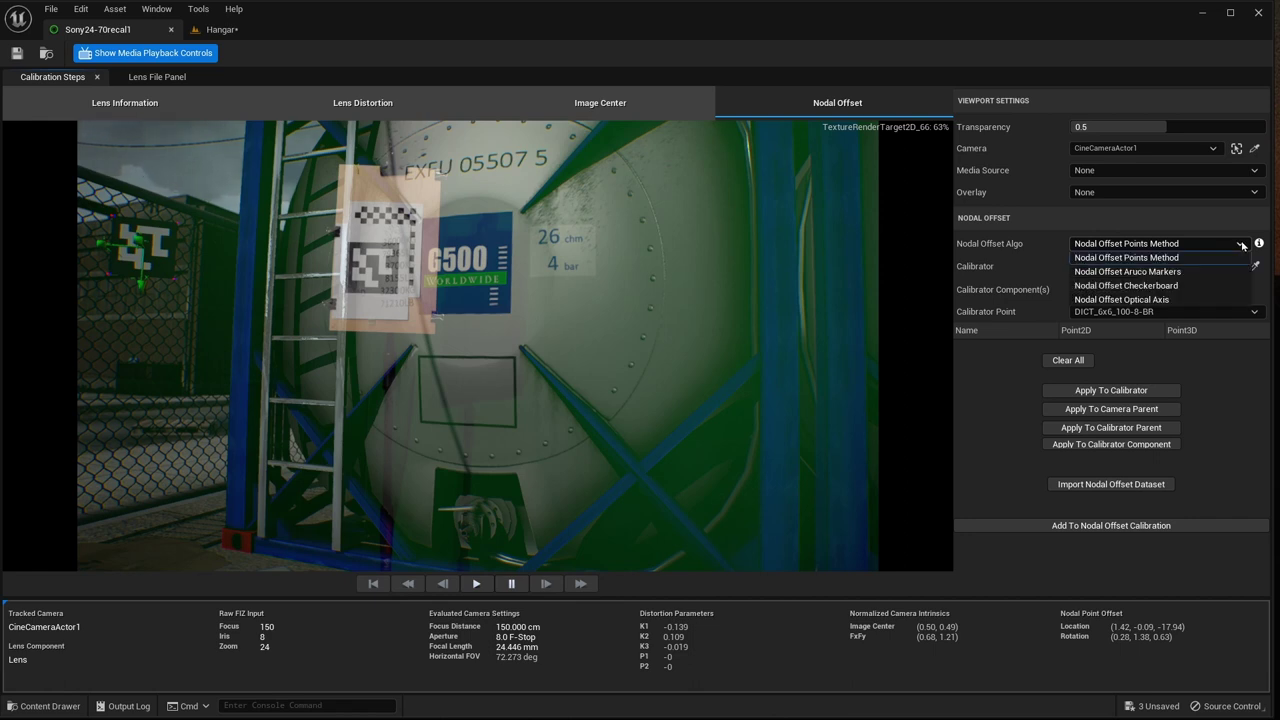
{"action": "left_click", "coordinate": [1199, 272]}
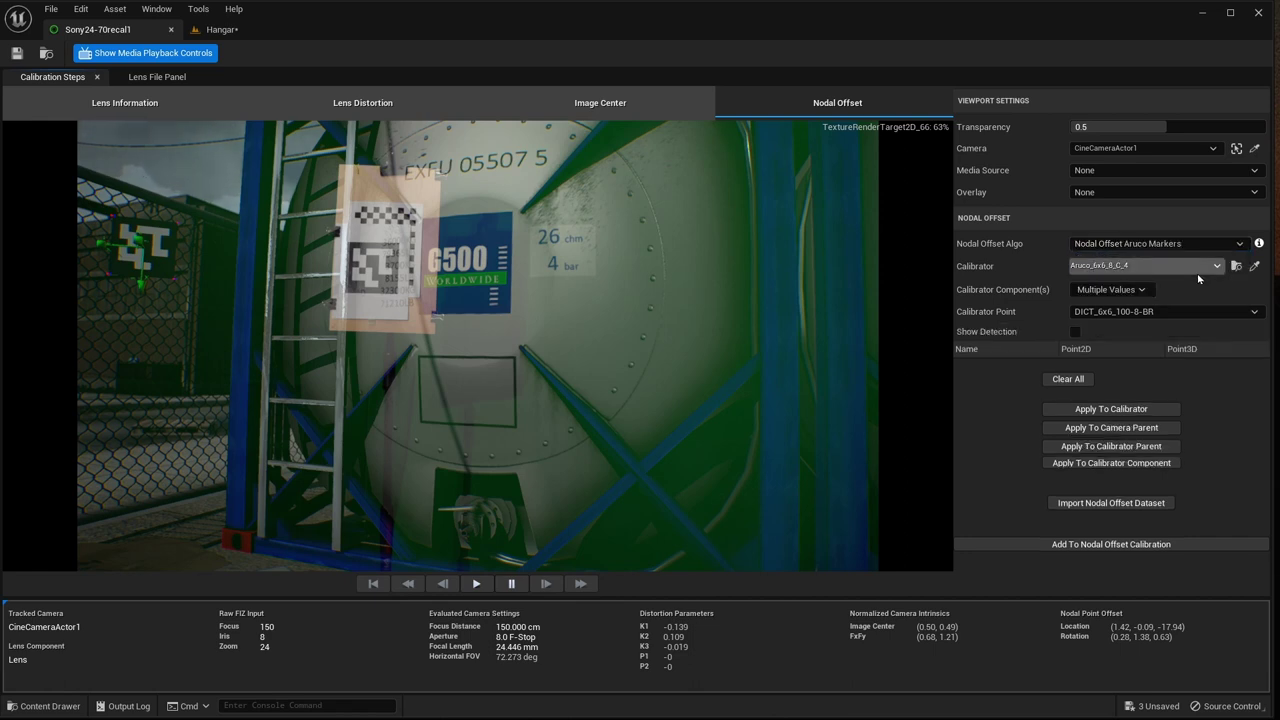
{"action": "left_click", "coordinate": [266, 287]}
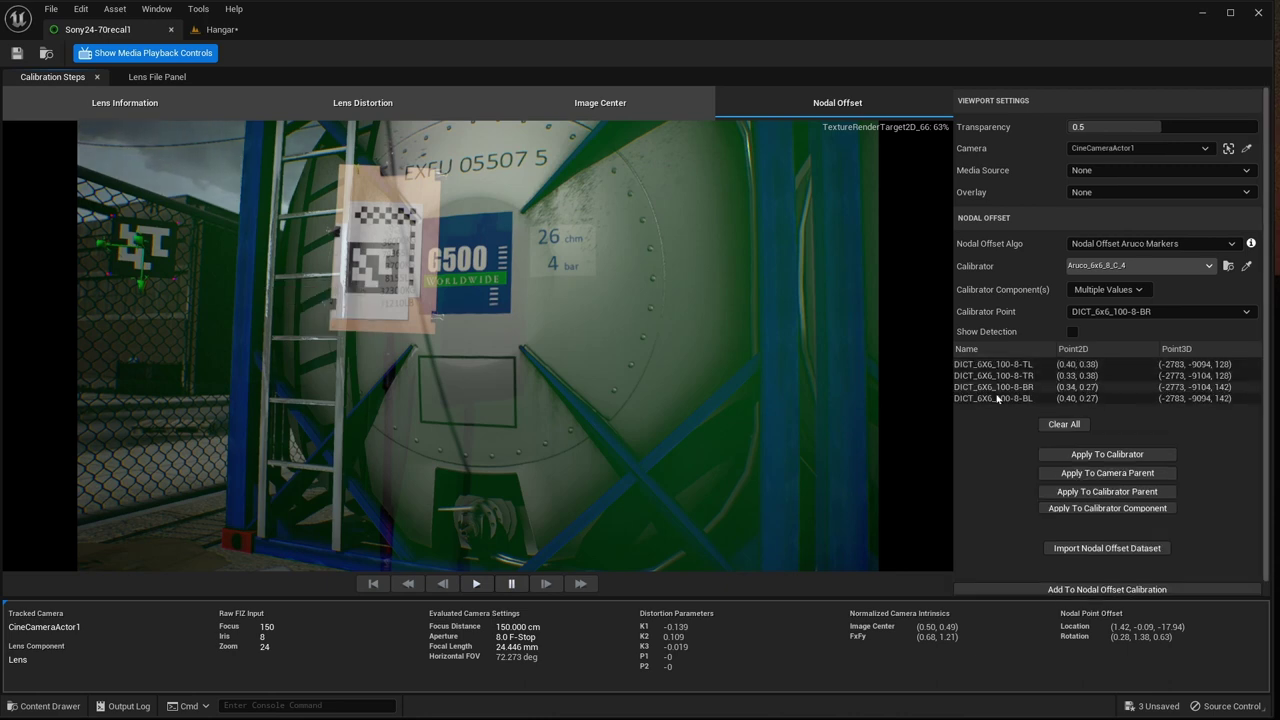
{"action": "left_click", "coordinate": [1144, 474]}
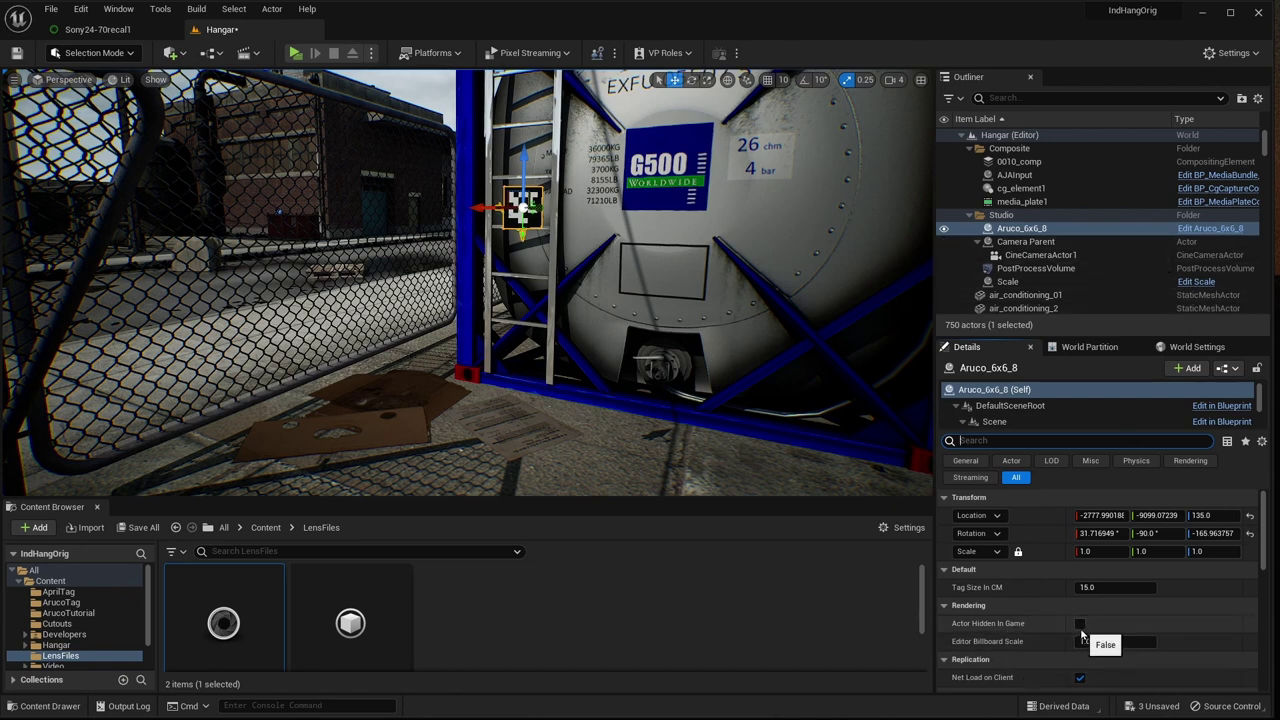
Tick Actor Hidden In Game under Rendering for the Aruco_6x6_8 marker.
{"action": "left_click", "coordinate": [1080, 624]}
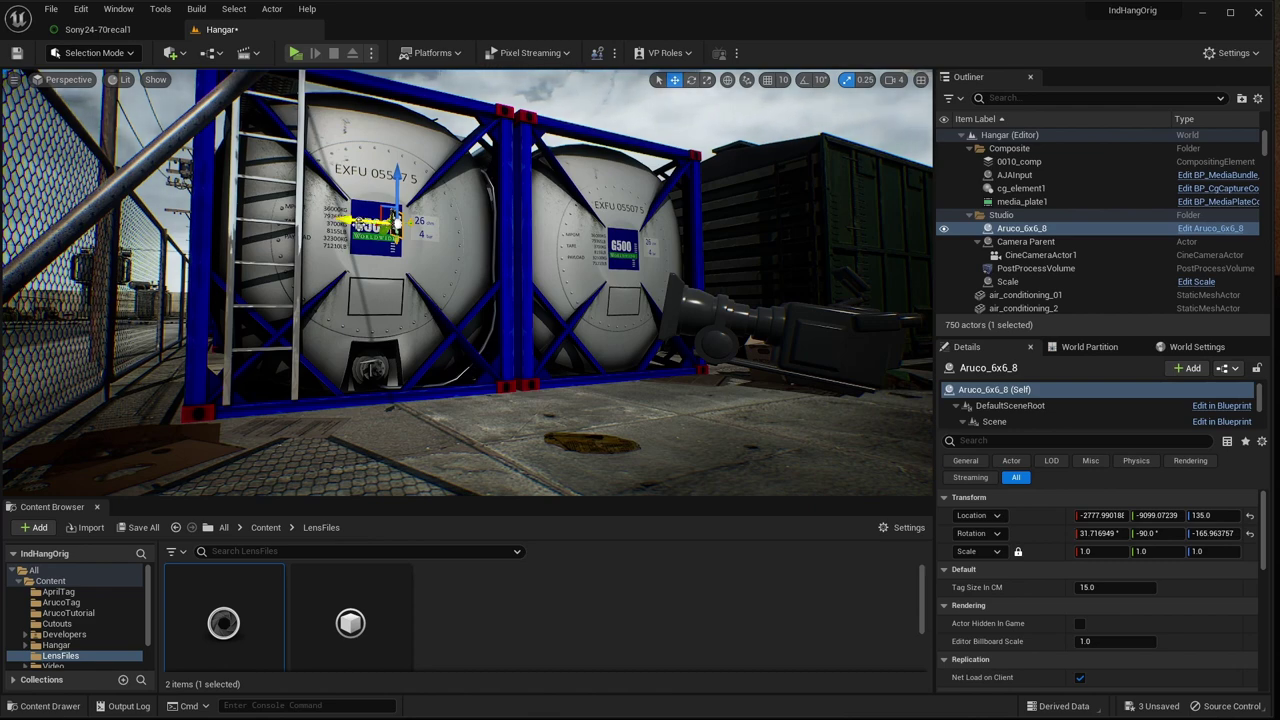
Move Aruco_6x6_8 to the building wall (-2261.11, -9313.31, 135.0) and rotate it to -9.45°, -90°, 178.21°.
{"action": "left_click_drag", "start_coordinate": [395, 222], "coordinate": [78, 192]}
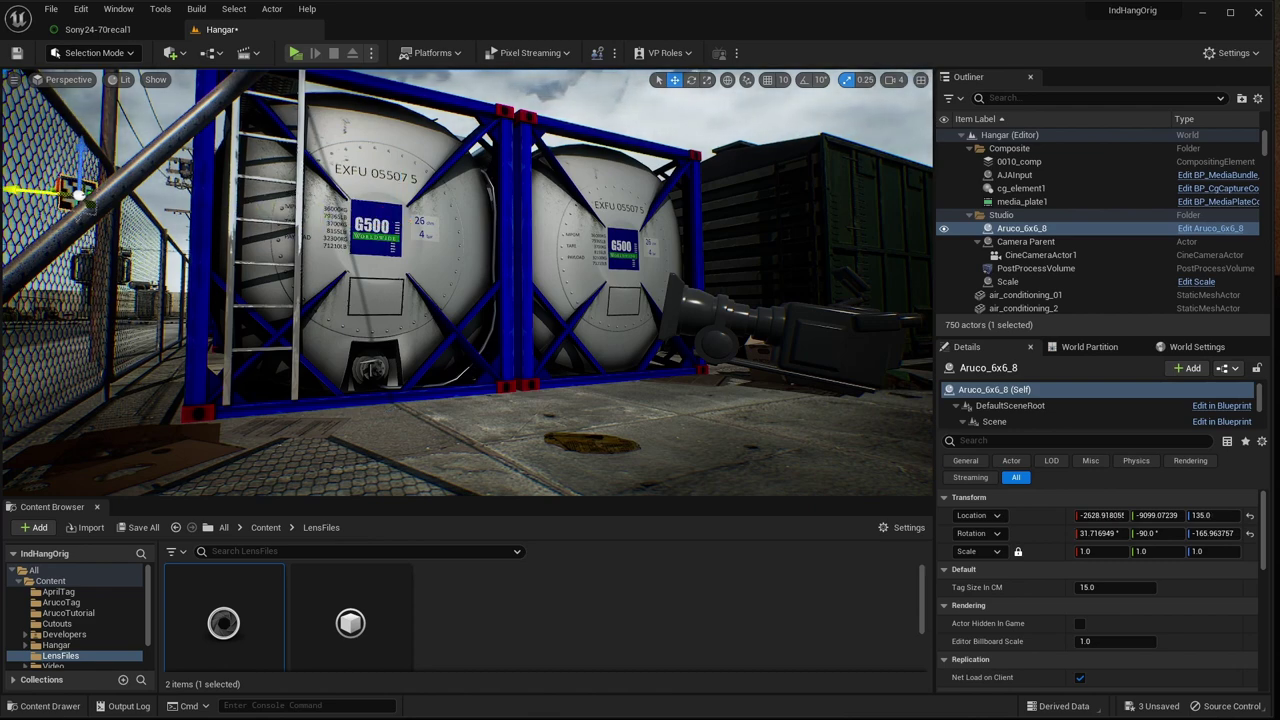
{"action": "key", "text": "f"}
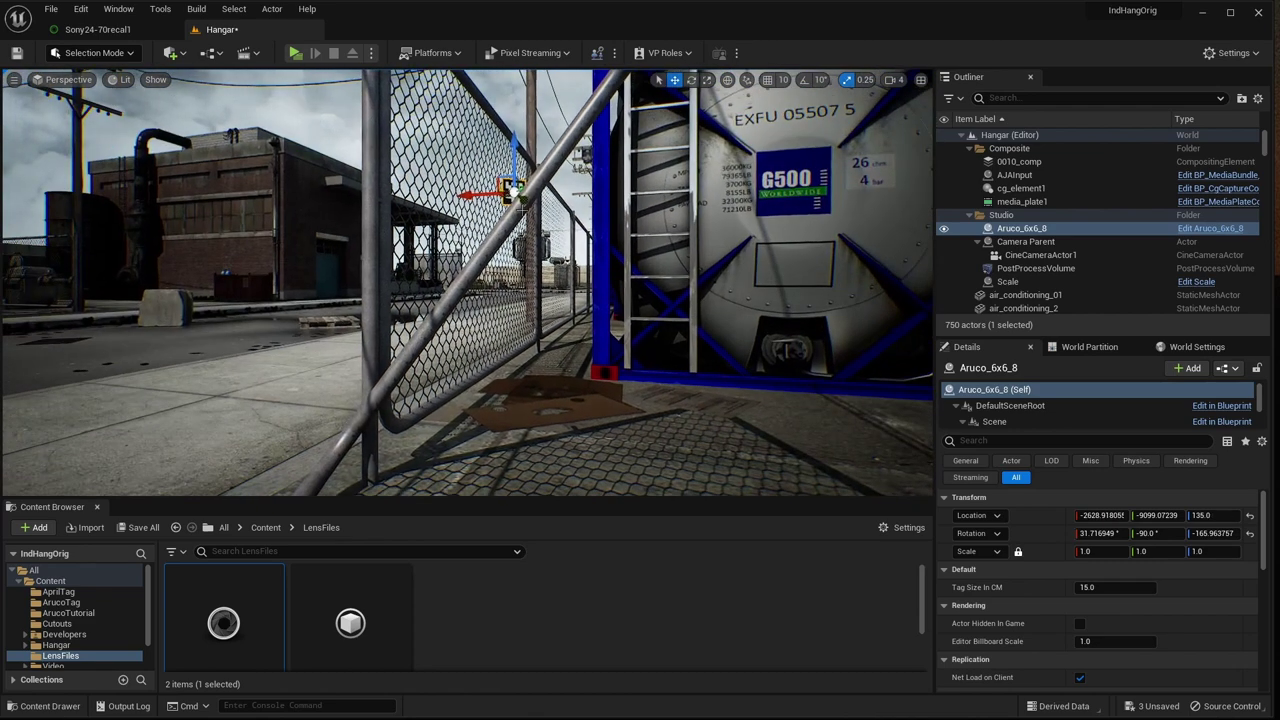
{"action": "left_click_drag", "start_coordinate": [470, 195], "coordinate": [62, 222]}
{"action": "key", "text": "f"}
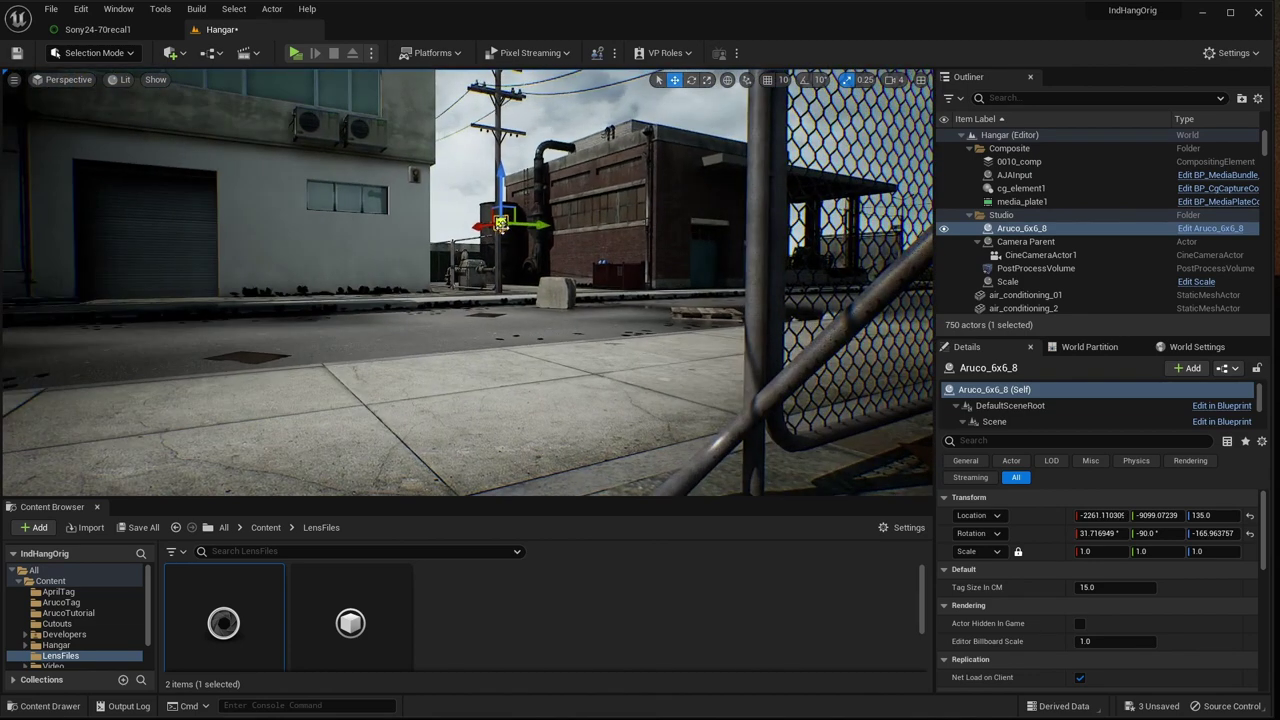
{"action": "left_click_drag", "start_coordinate": [544, 228], "coordinate": [333, 213]}
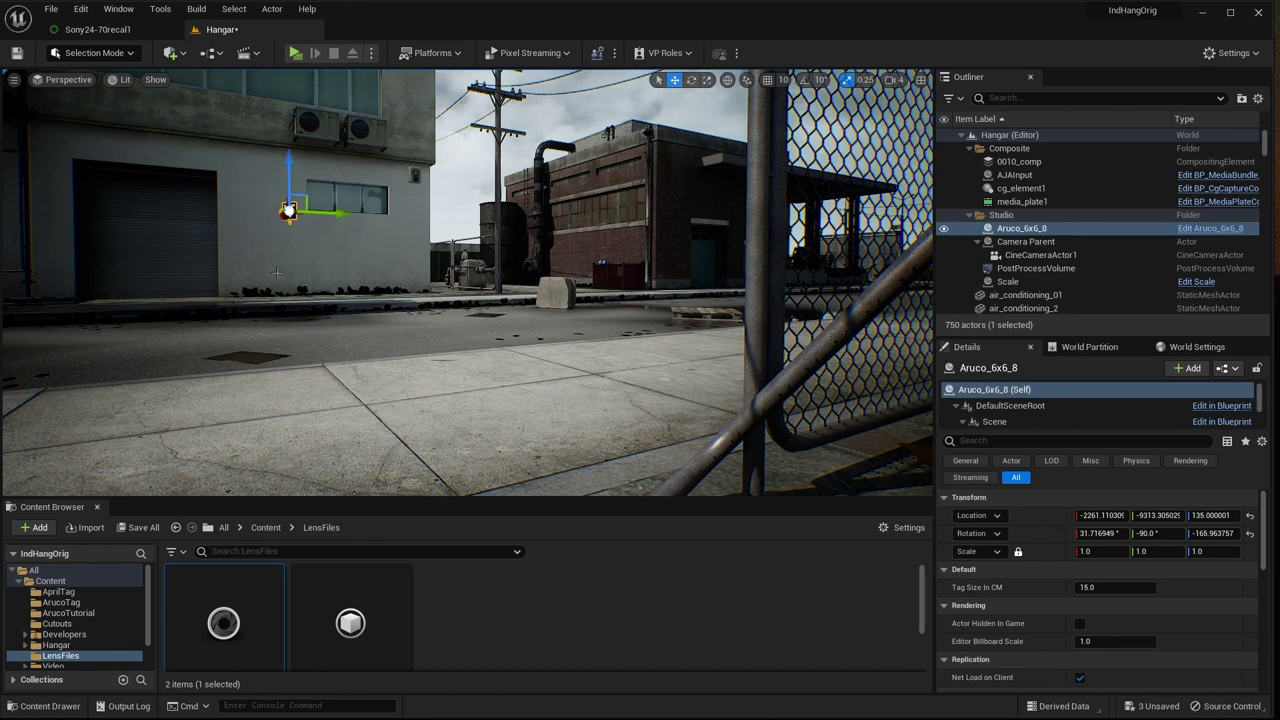
{"action": "left_click", "coordinate": [691, 79]}
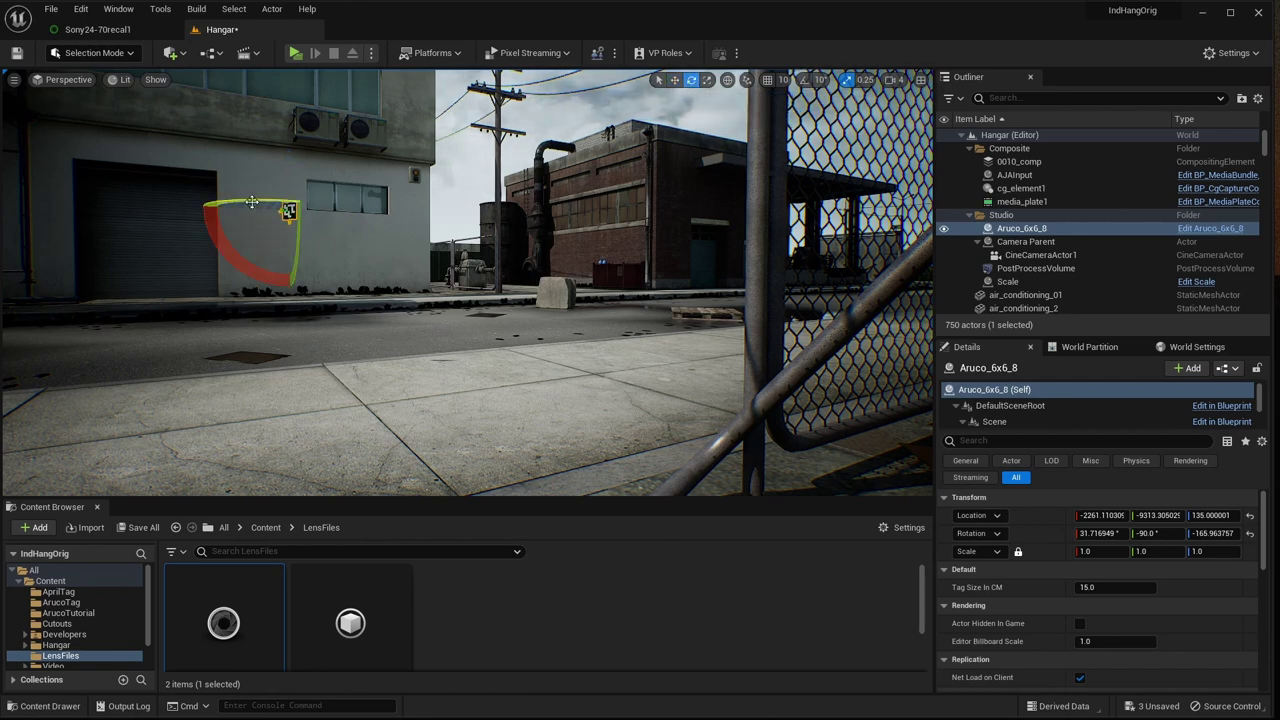
{"action": "left_click_drag", "start_coordinate": [232, 203], "coordinate": [260, 202]}
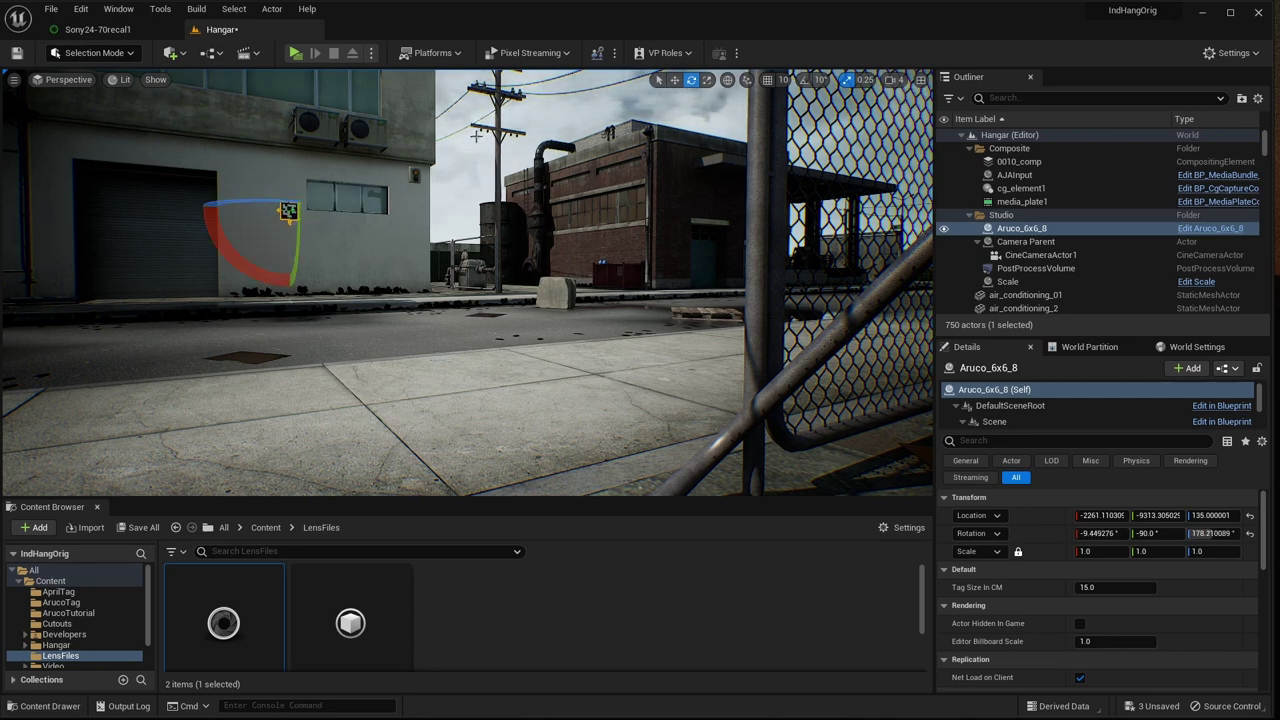
On the Sony24-70recal1 Nodal Offset step, detect the relocated marker's corners and reapply to the camera parent.
{"action": "left_click", "coordinate": [90, 30]}
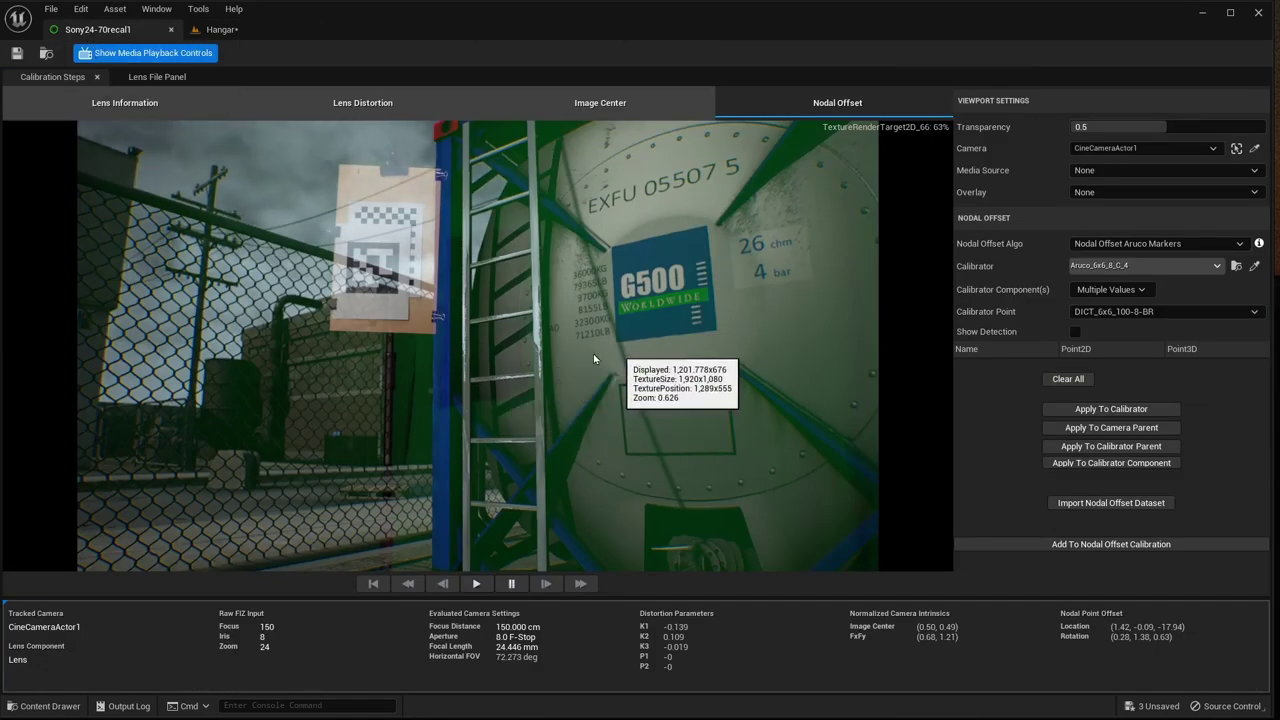
{"action": "left_click", "coordinate": [464, 355]}
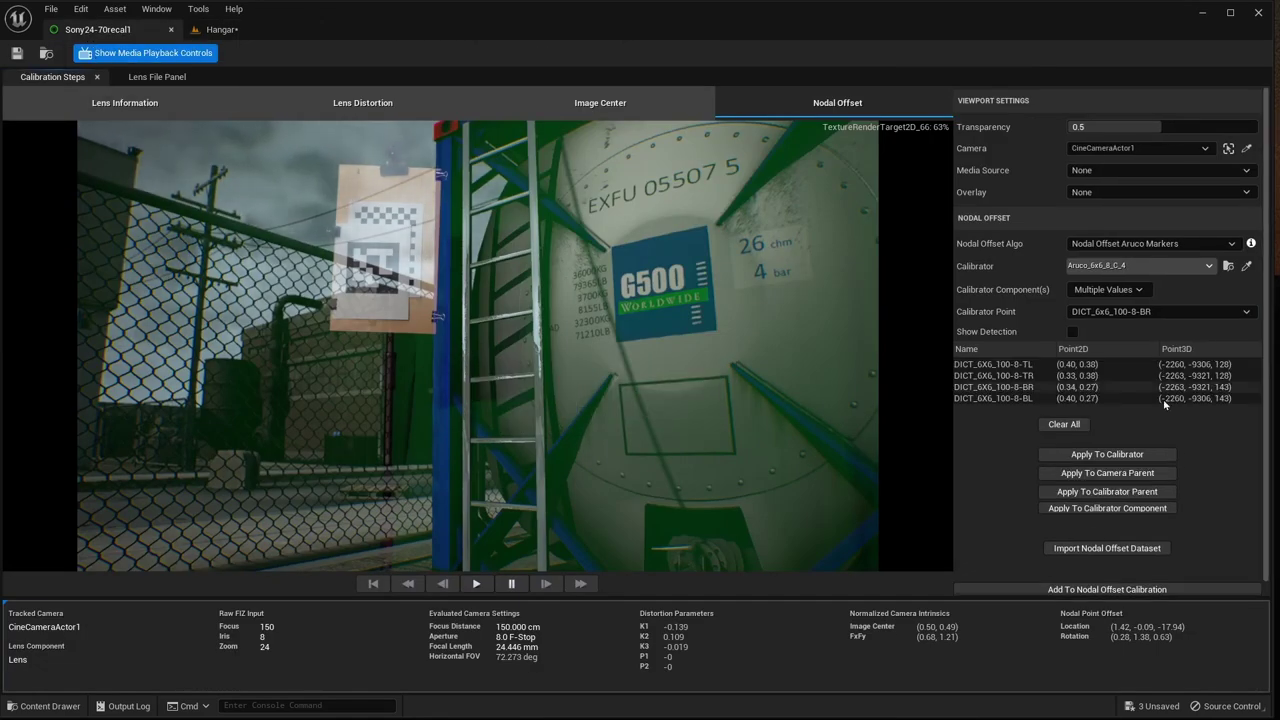
{"action": "left_click", "coordinate": [1108, 476]}
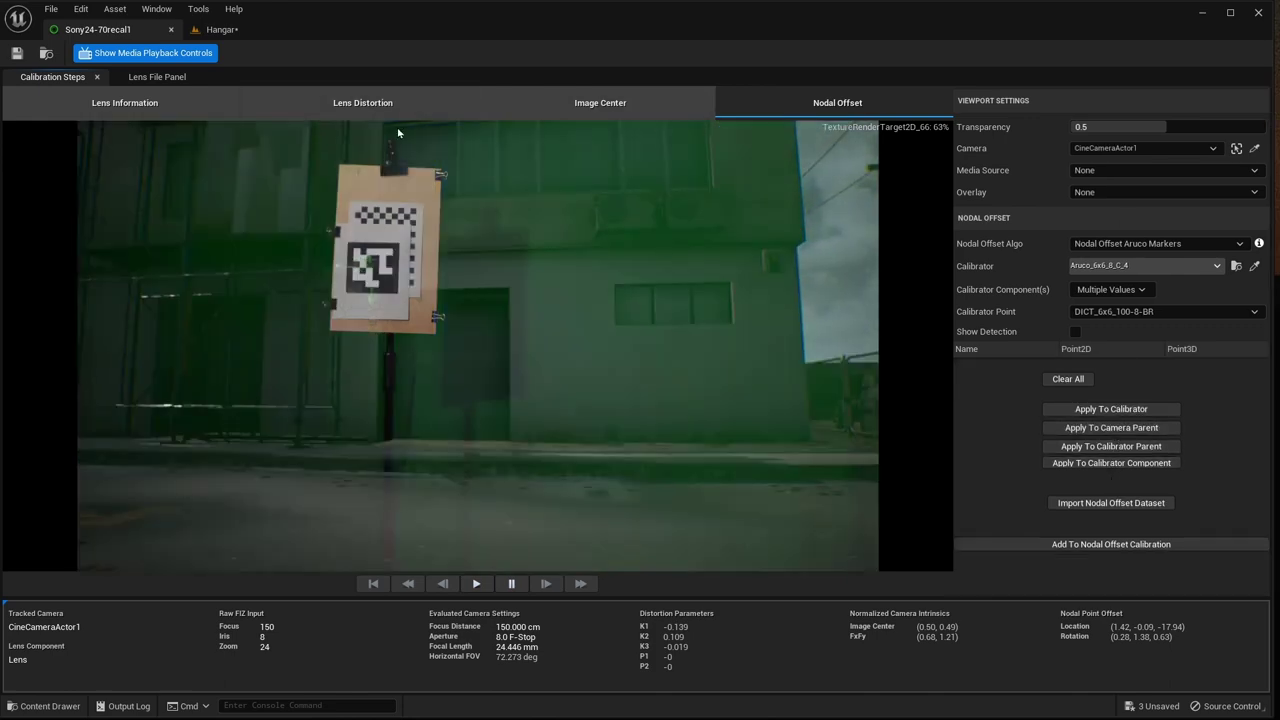
Switch back to the Hangar level to see the camera repositioned facing the building-wall marker.
{"action": "left_click", "coordinate": [208, 31]}
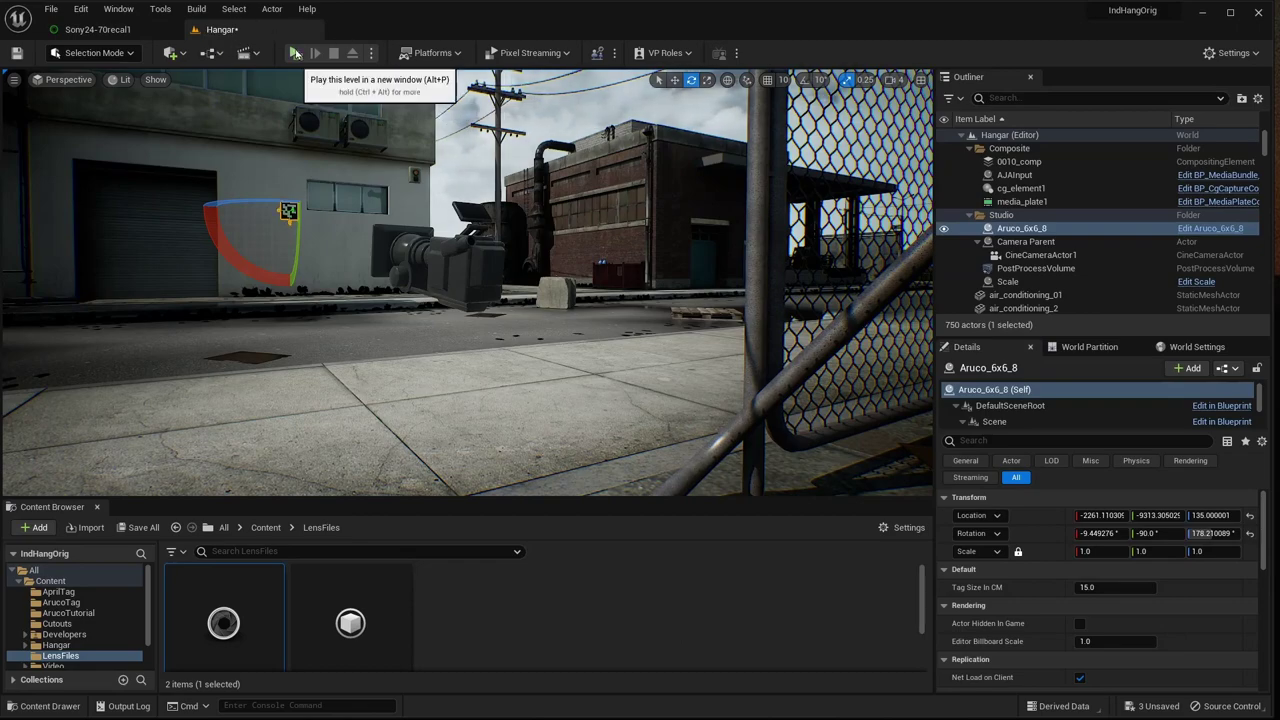